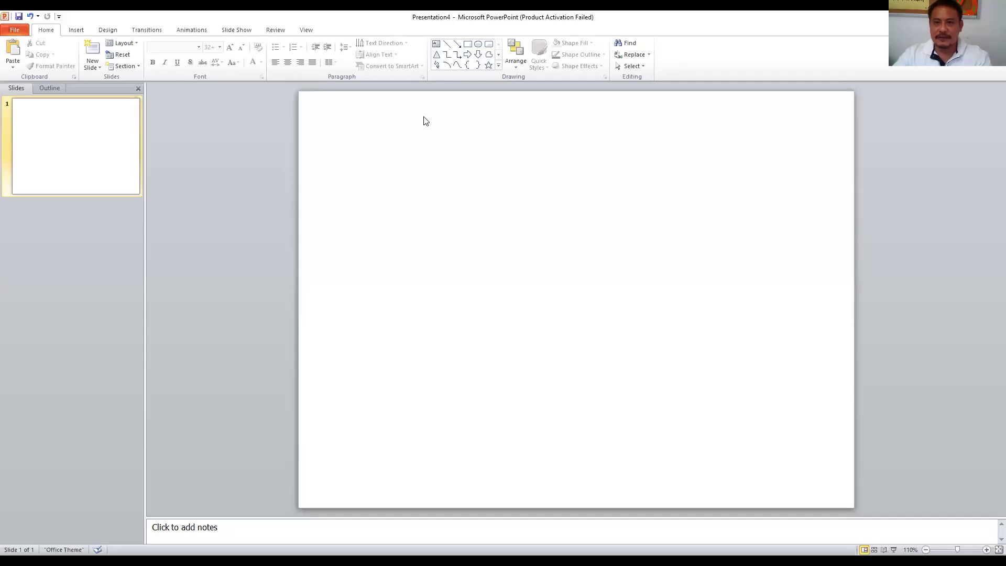
Step: Insert an orange-outline WordArt and replace its placeholder with 'Ric'sComputerShop'
{"action": "left_click", "coordinate": [80, 31]}
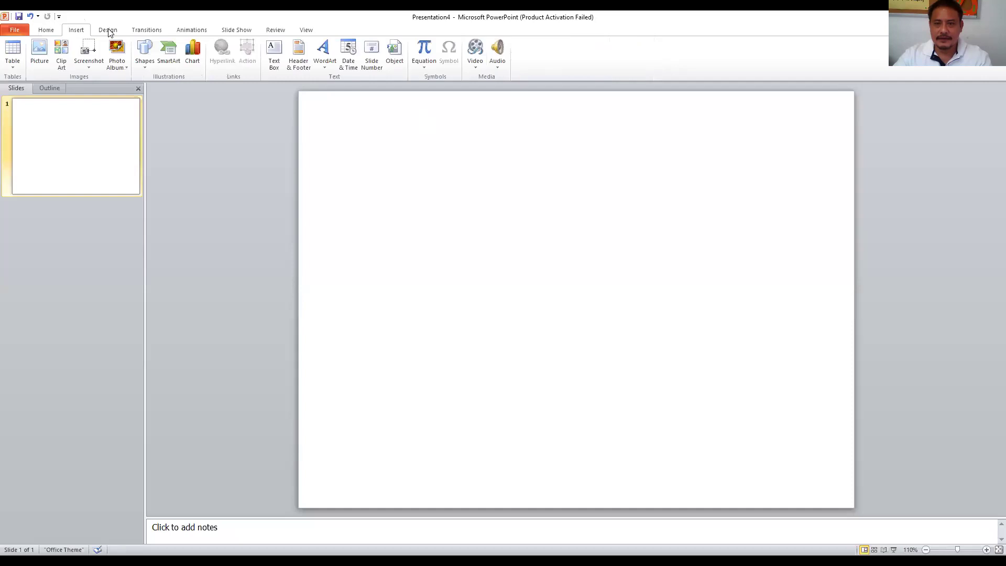
{"action": "left_click", "coordinate": [322, 67]}
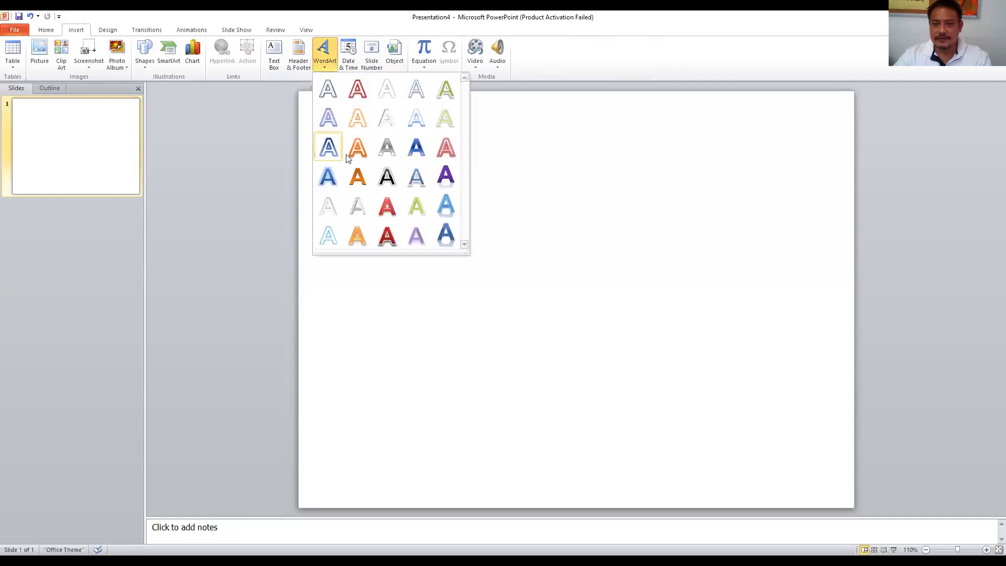
{"action": "key", "text": "Return"}
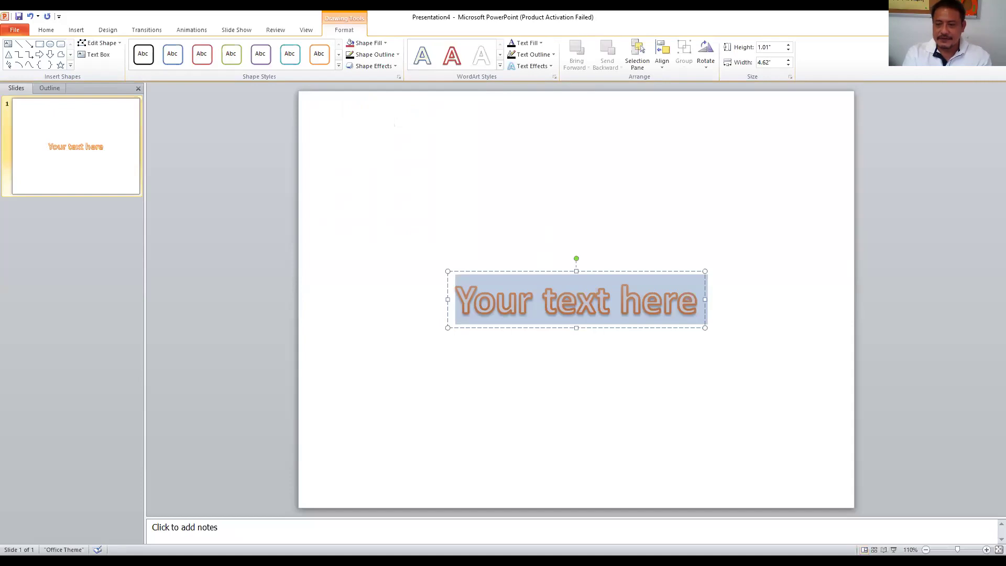
{"action": "type", "text": "T"}
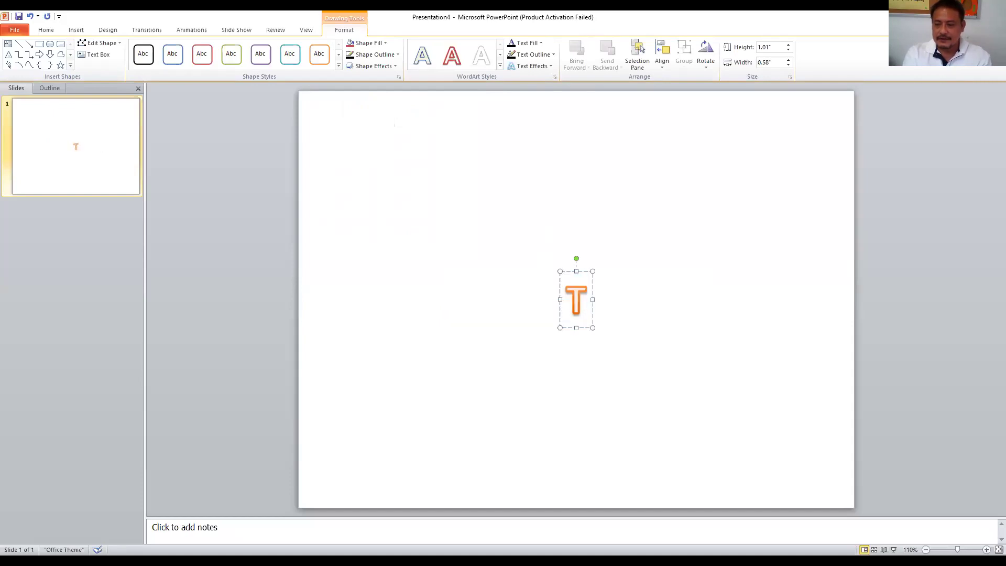
{"action": "key", "text": "BackSpace"}
{"action": "type", "text": "Ric'"}
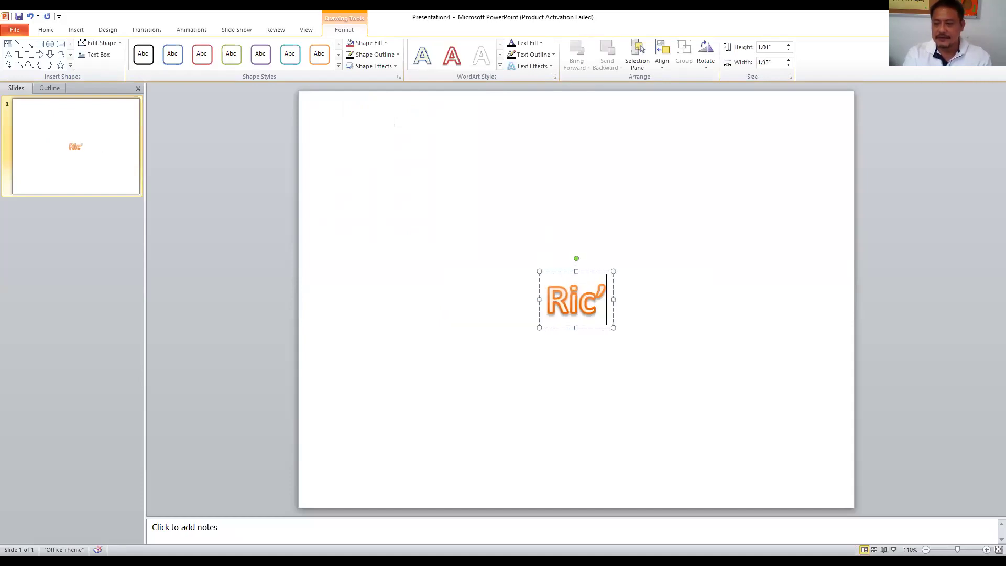
{"action": "type", "text": "s"}
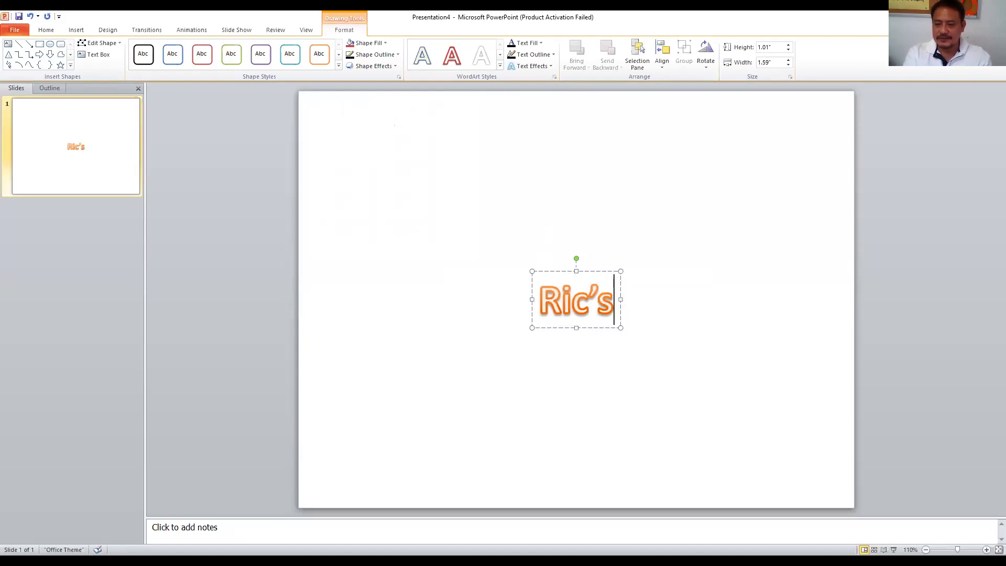
{"action": "type", "text": "Computer"}
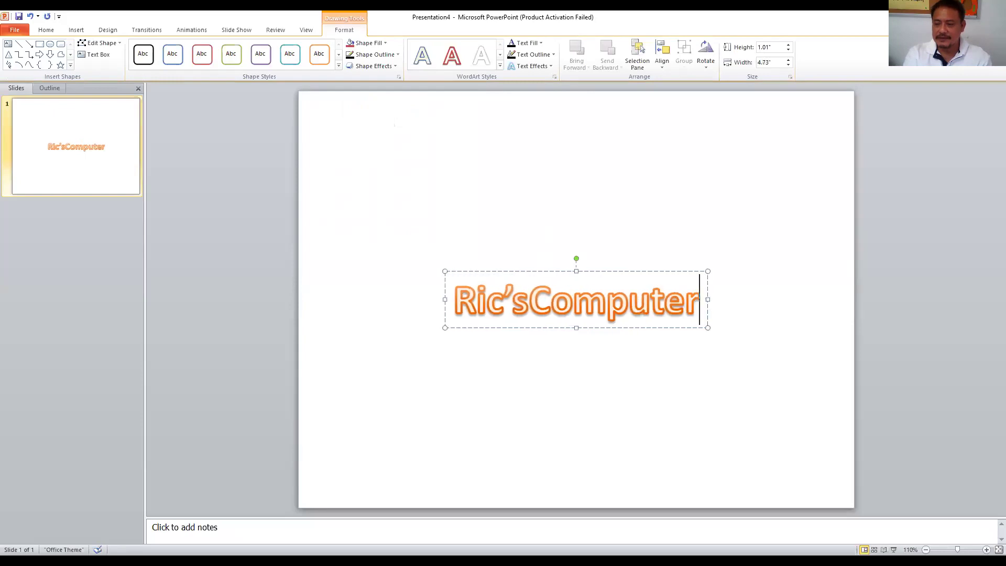
{"action": "type", "text": "Shop"}
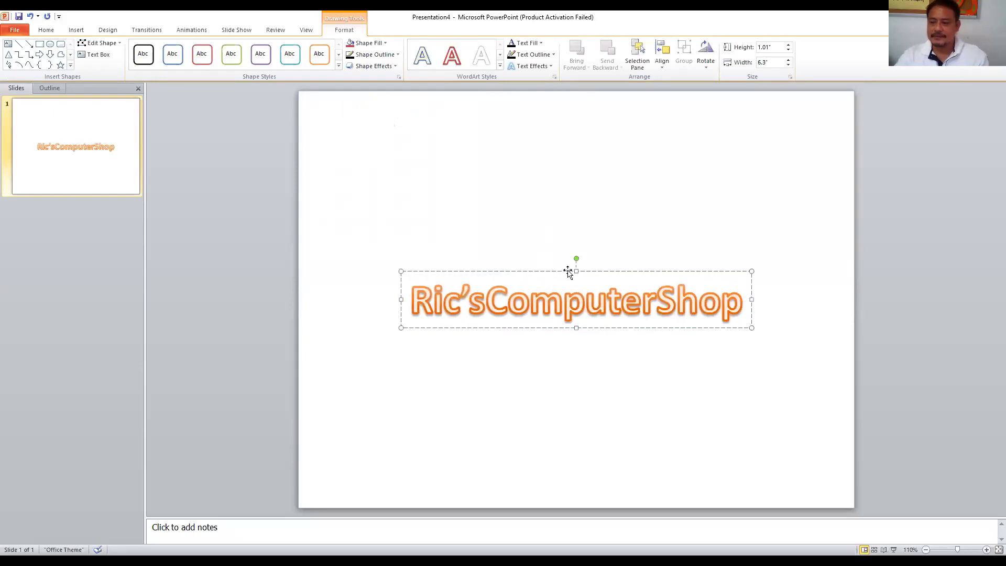
Step: Move the WordArt upward and warp it with an Arch Down transform
{"action": "left_click_drag", "start_coordinate": [568, 271], "coordinate": [574, 192]}
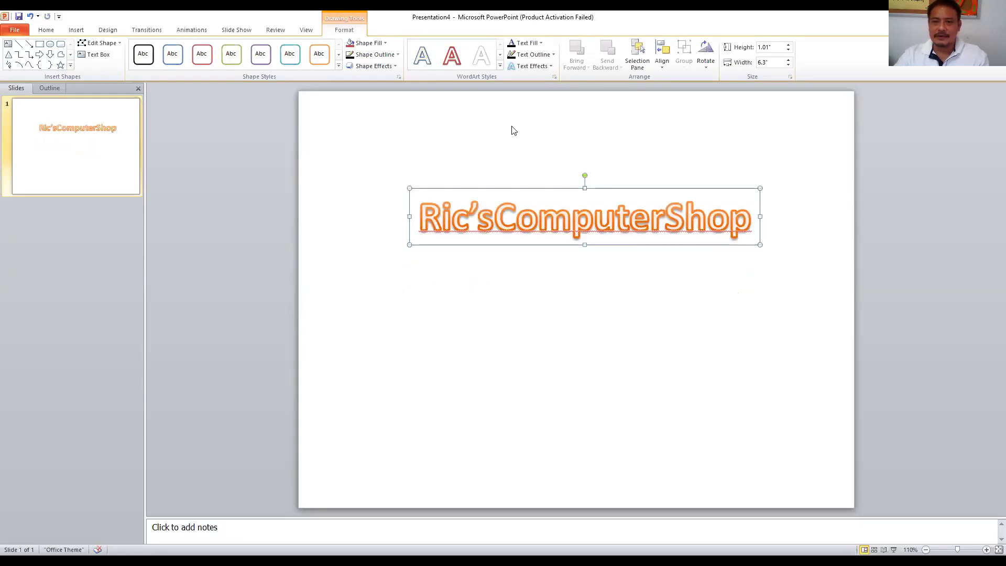
{"action": "left_click", "coordinate": [552, 68]}
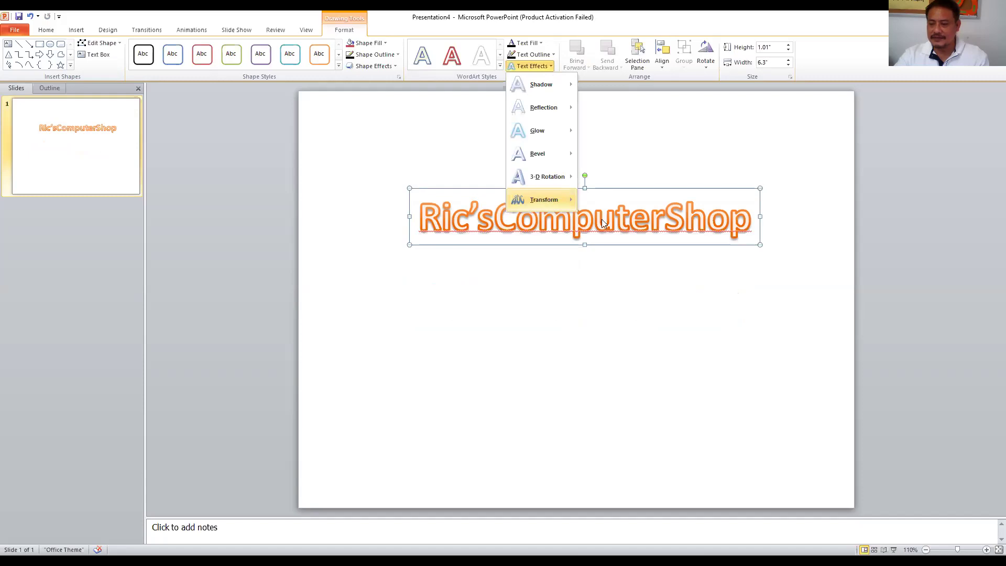
{"action": "mouse_move", "coordinate": [543, 199]}
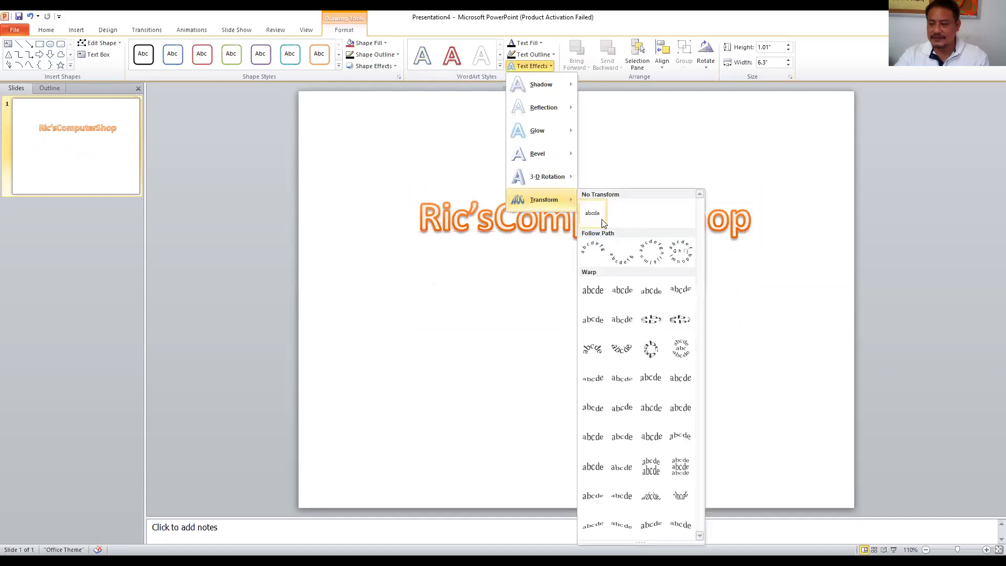
{"action": "left_click", "coordinate": [623, 346]}
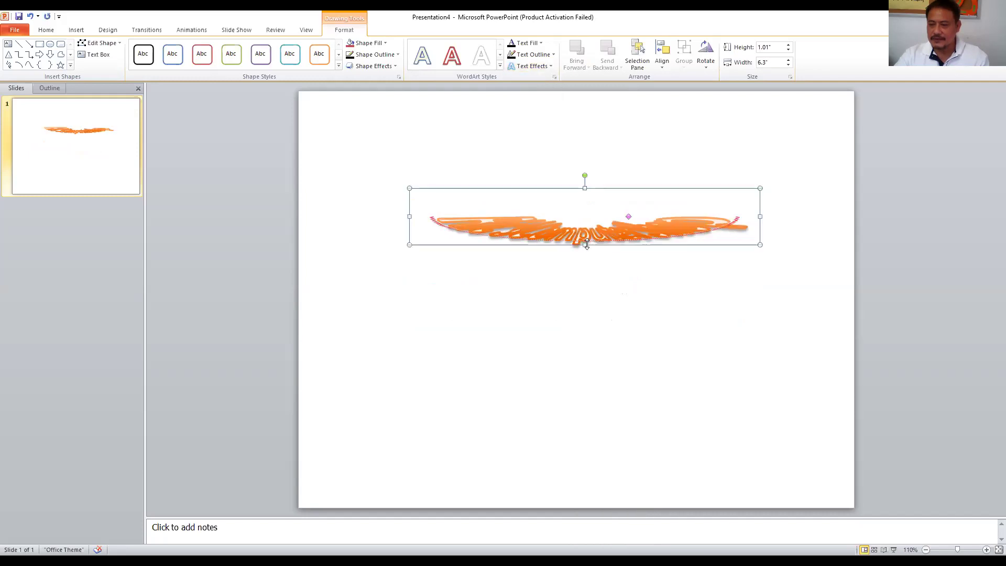
{"action": "left_click_drag", "start_coordinate": [585, 244], "coordinate": [584, 322]}
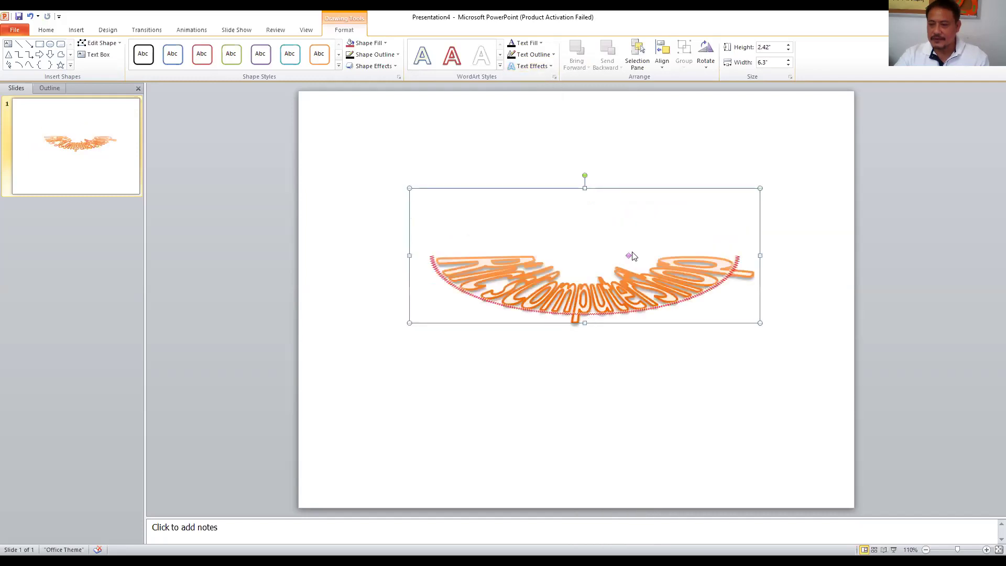
{"action": "left_click_drag", "start_coordinate": [628, 255], "coordinate": [658, 242]}
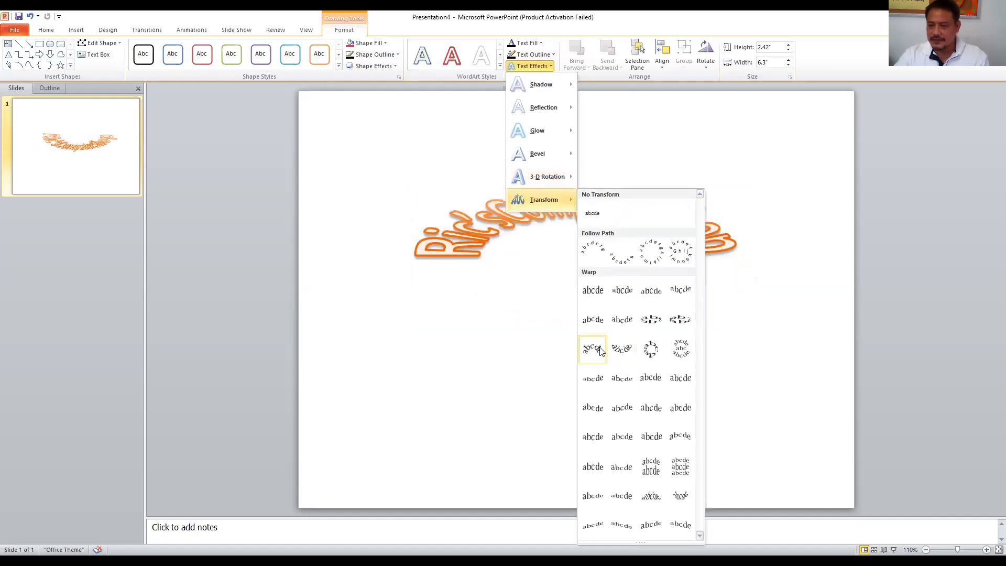
Step: Switch the WordArt to Arch Up, size it to 3.08" x 4.08" and recentre it
{"action": "left_click", "coordinate": [601, 351]}
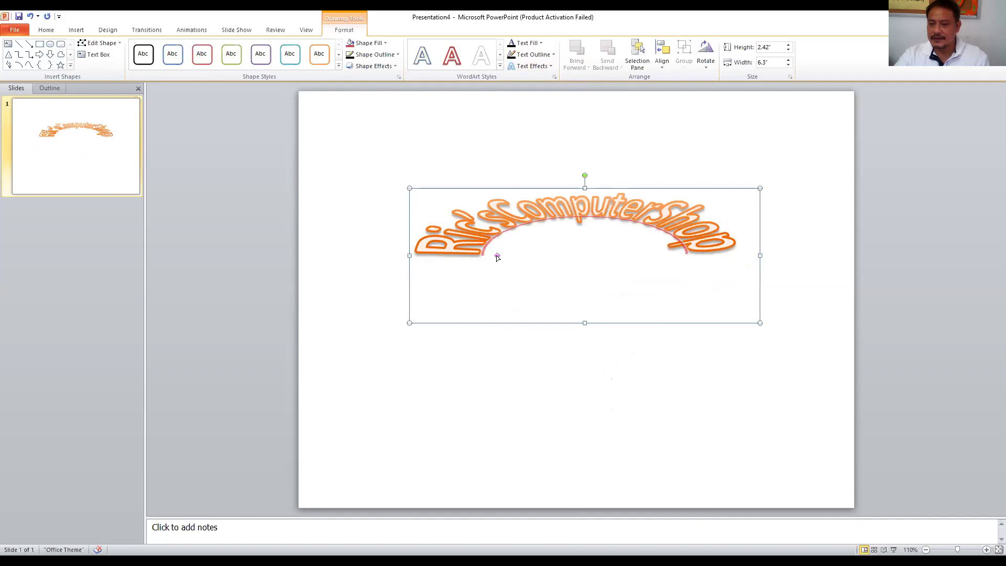
{"action": "left_click_drag", "start_coordinate": [498, 256], "coordinate": [478, 255]}
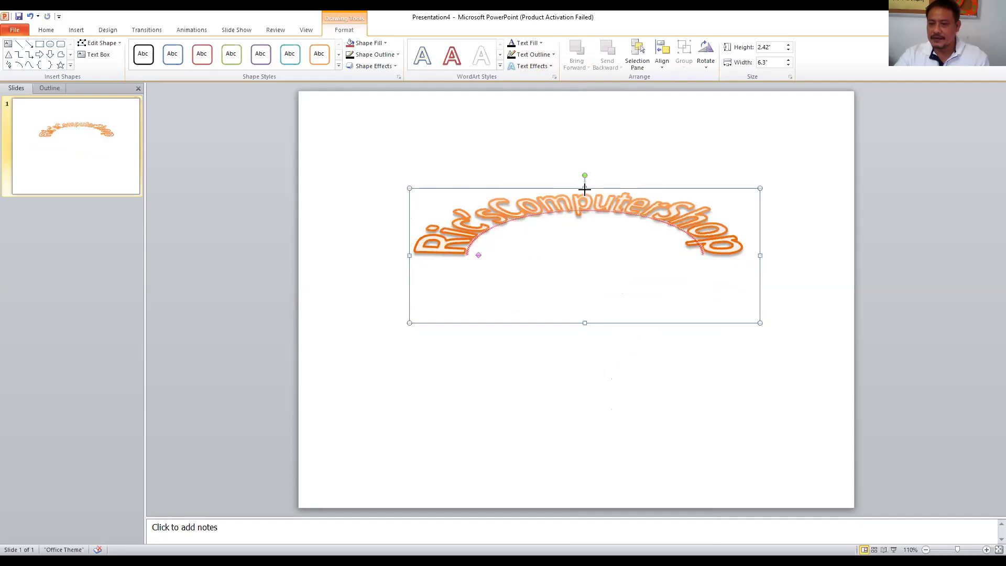
{"action": "left_click_drag", "start_coordinate": [585, 189], "coordinate": [584, 151]}
{"action": "left_click_drag", "start_coordinate": [761, 236], "coordinate": [636, 237]}
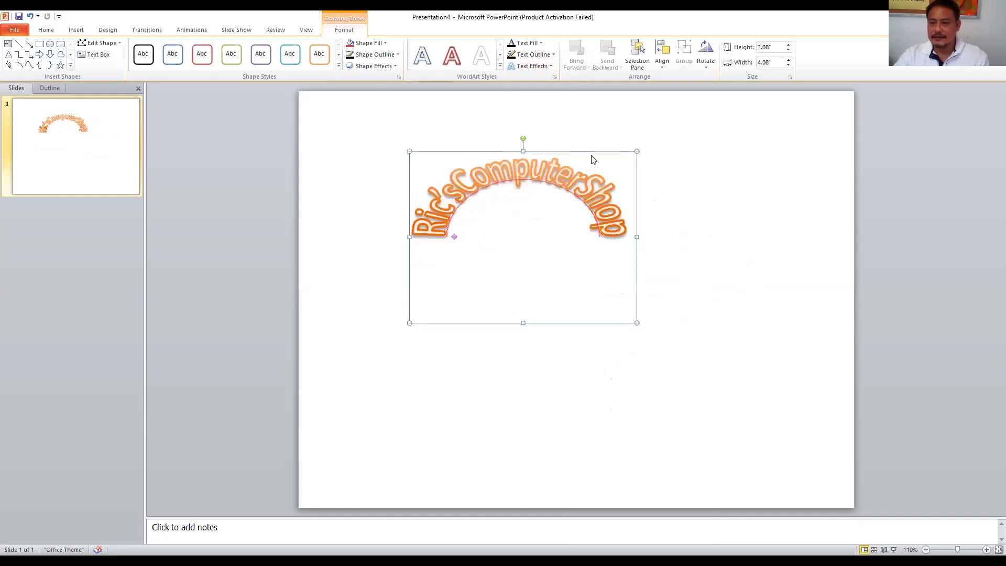
{"action": "left_click_drag", "start_coordinate": [643, 163], "coordinate": [644, 163]}
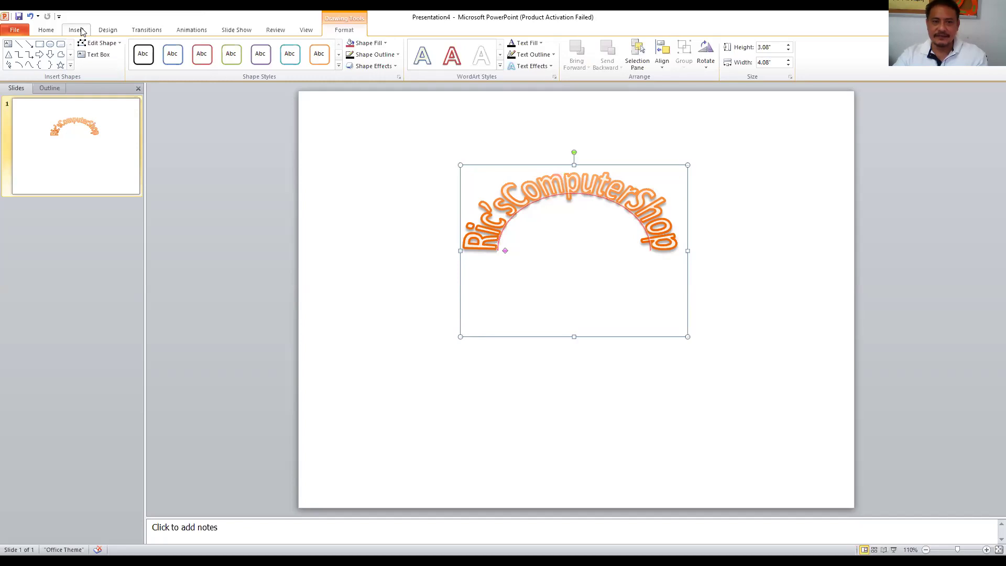
Step: Bring up the Insert ribbon again, leaving the arched WordArt untouched
{"action": "left_click", "coordinate": [80, 30]}
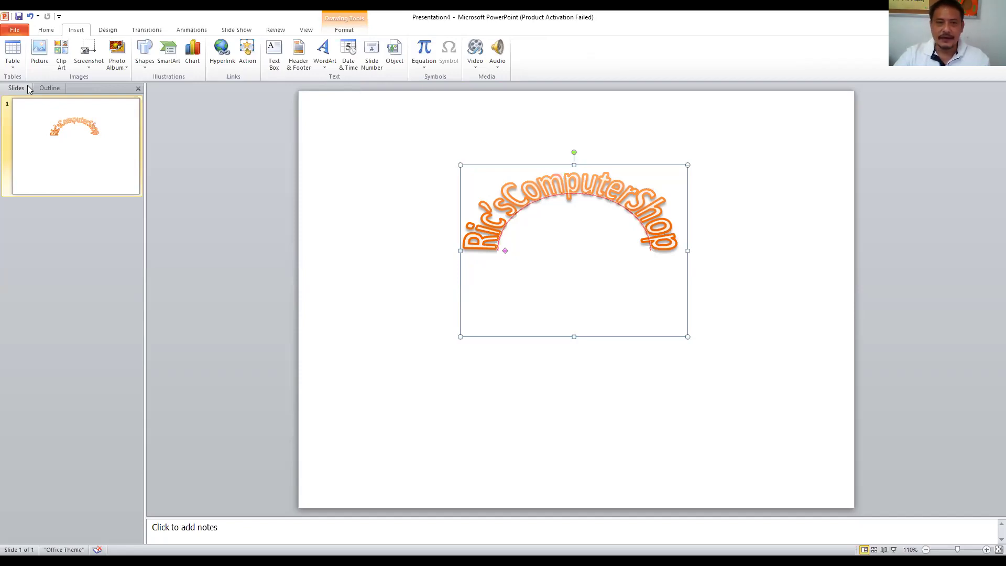
Step: Insert the personal-computers-500x500 picture and nudge it slightly higher
{"action": "left_click", "coordinate": [40, 51]}
{"action": "left_click", "coordinate": [131, 101]}
{"action": "left_click", "coordinate": [271, 246]}
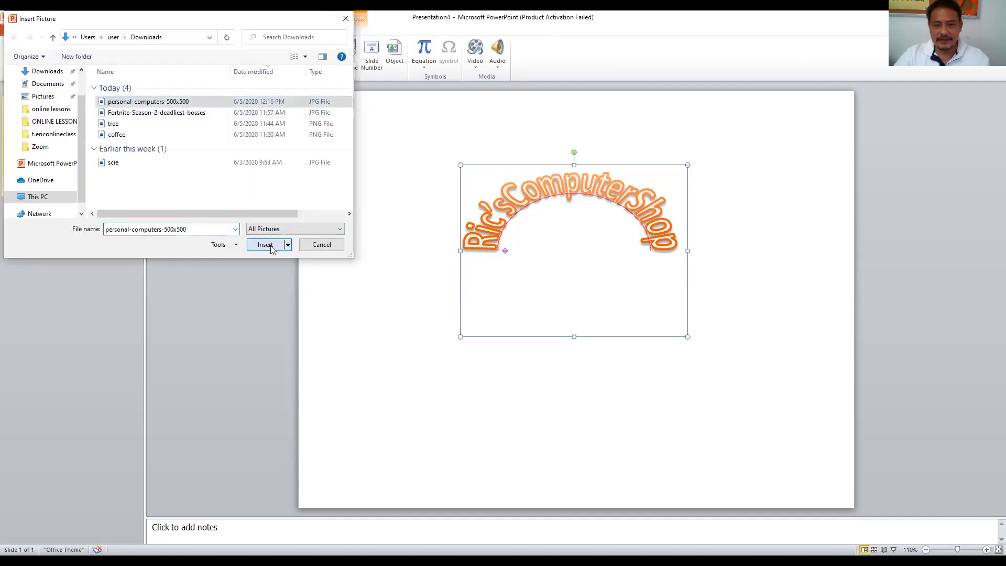
{"action": "left_click_drag", "start_coordinate": [565, 281], "coordinate": [580, 265]}
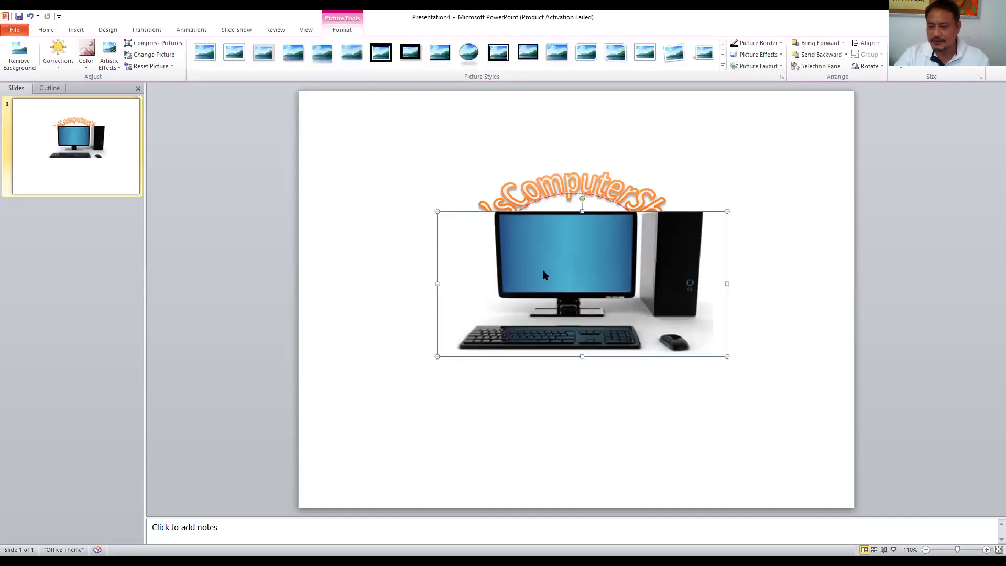
Step: Send the computer picture to the back, behind the WordArt
{"action": "right_click", "coordinate": [580, 267]}
{"action": "right_click", "coordinate": [537, 258]}
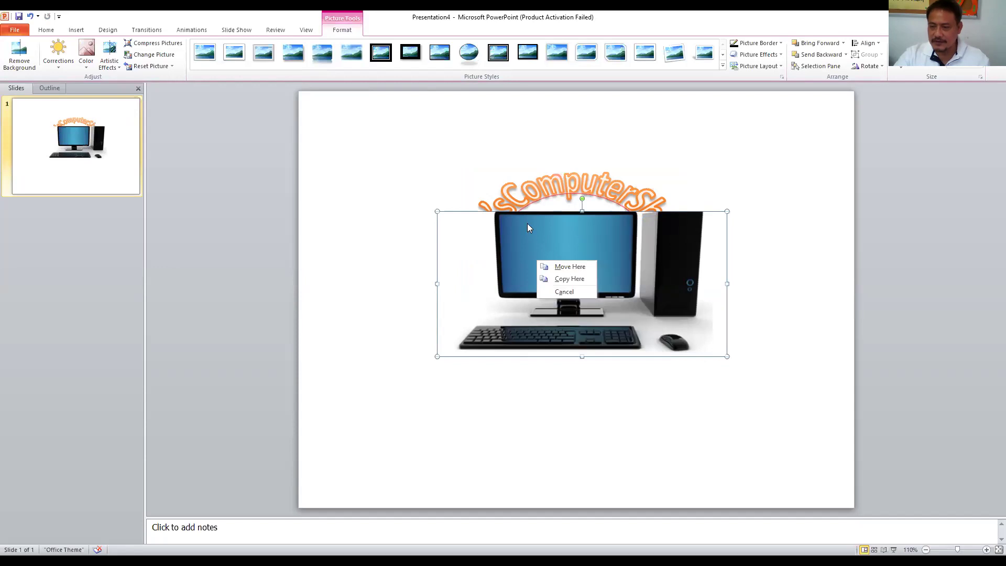
{"action": "right_click", "coordinate": [528, 223]}
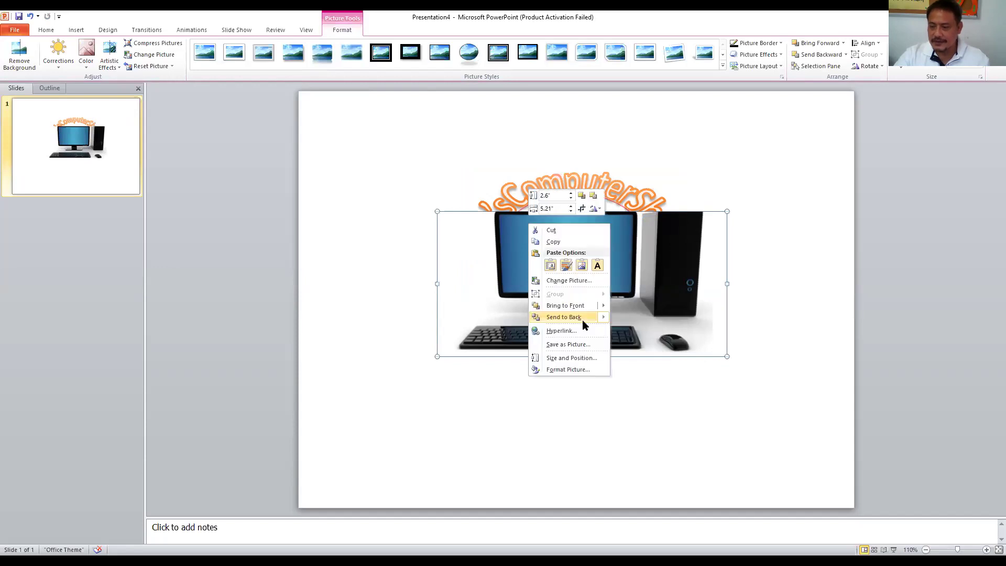
{"action": "left_click", "coordinate": [639, 317]}
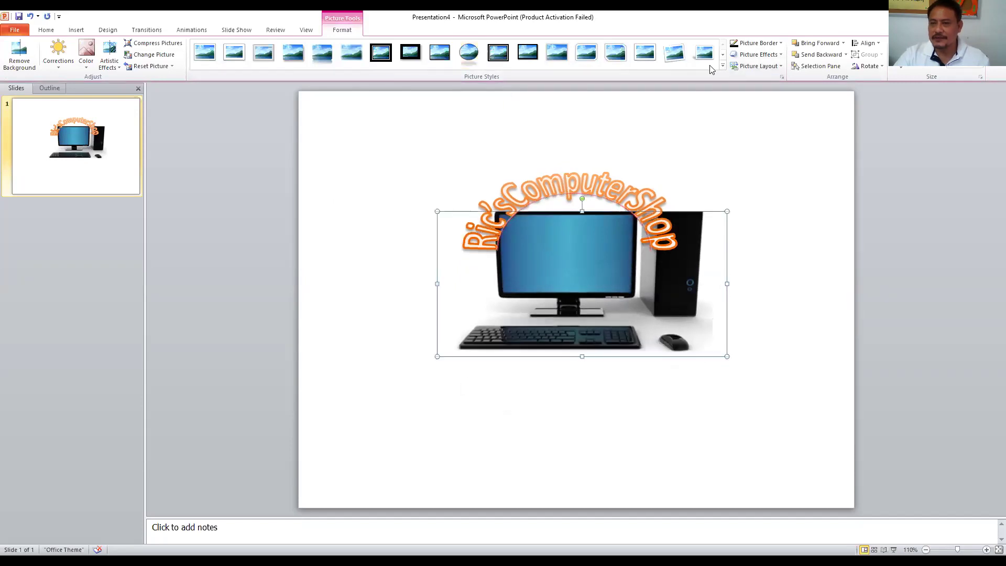
Step: Apply the Reflected Perspective Right style to the computer picture
{"action": "left_click", "coordinate": [722, 55]}
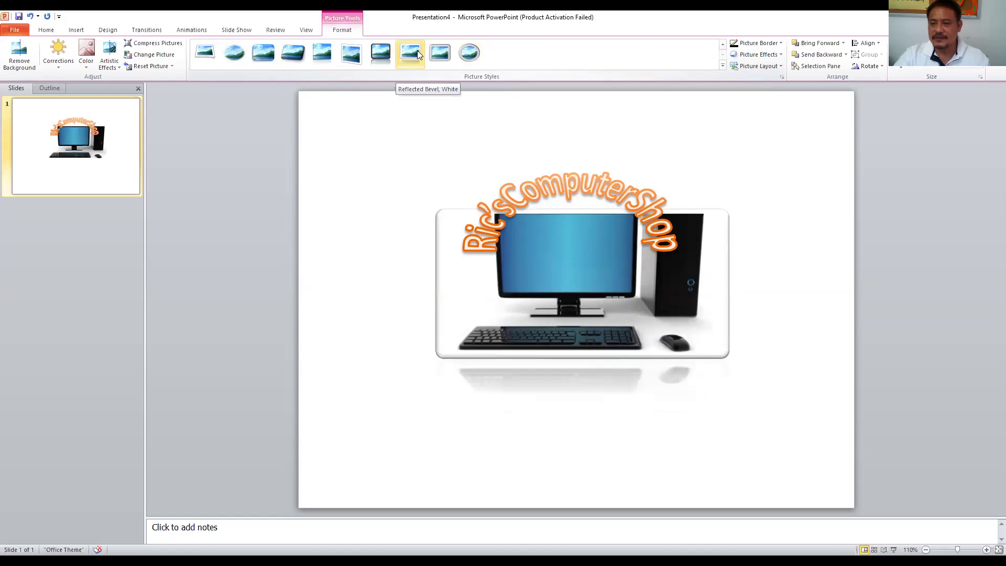
{"action": "left_click", "coordinate": [320, 52]}
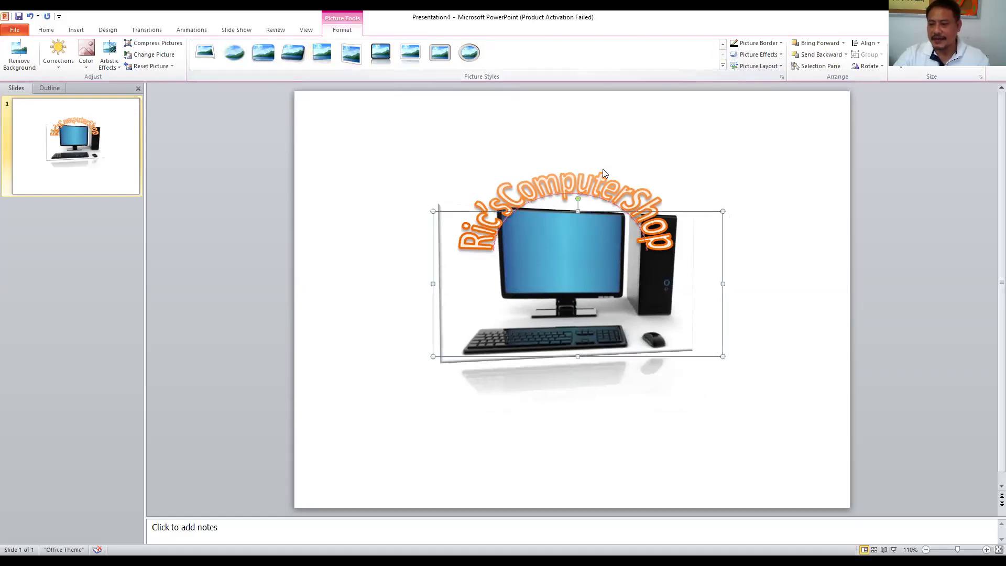
Step: Tilt the WordArt counter-clockwise and reshape its text arc
{"action": "left_click", "coordinate": [600, 176]}
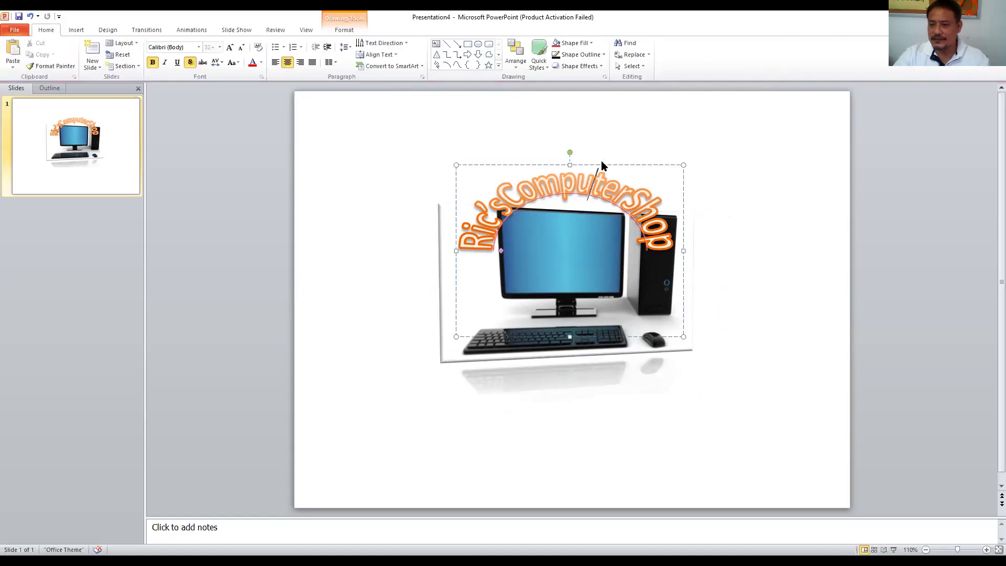
{"action": "left_click", "coordinate": [603, 166]}
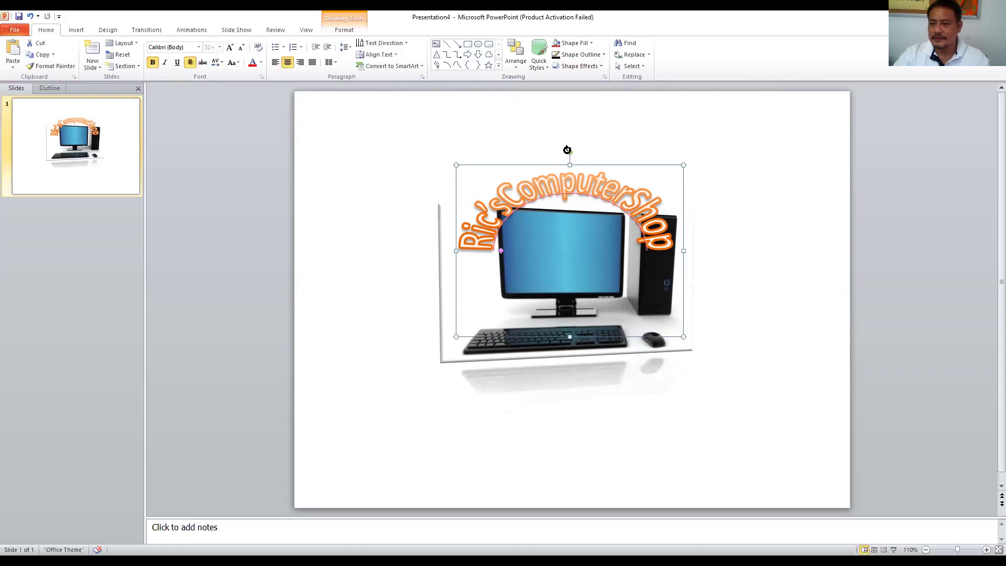
{"action": "left_click_drag", "start_coordinate": [572, 150], "coordinate": [538, 157]}
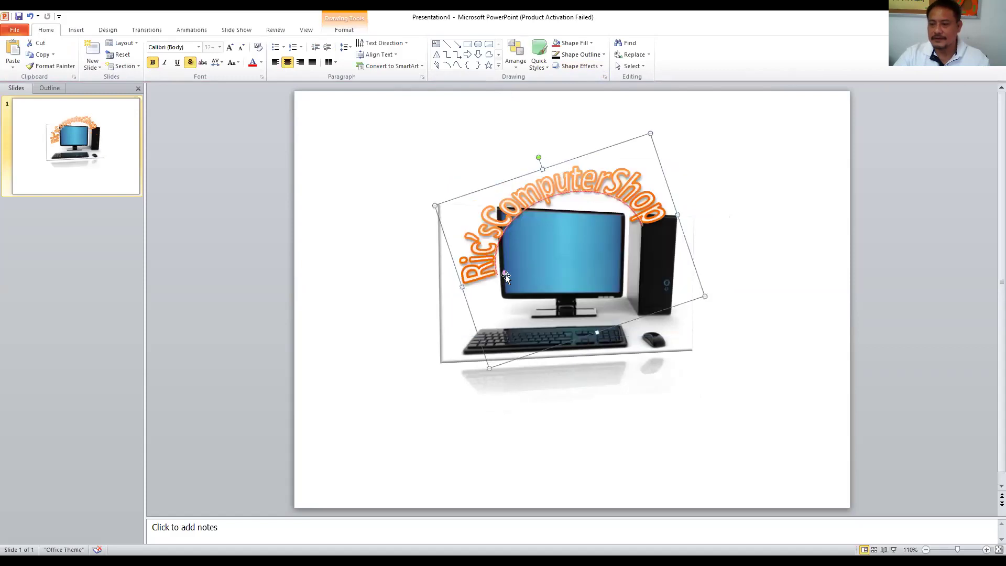
{"action": "left_click_drag", "start_coordinate": [505, 273], "coordinate": [491, 278]}
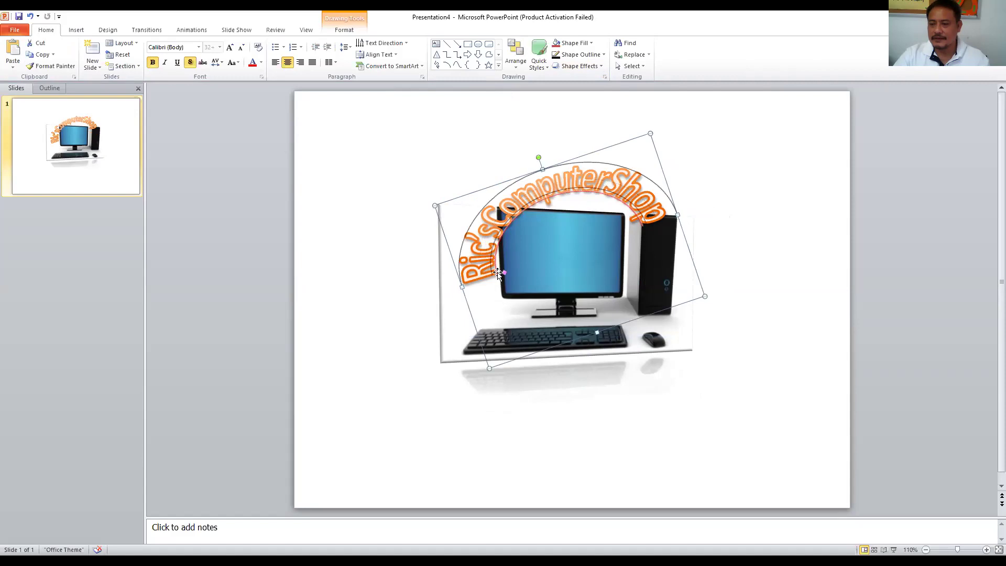
{"action": "left_click_drag", "start_coordinate": [498, 273], "coordinate": [494, 274]}
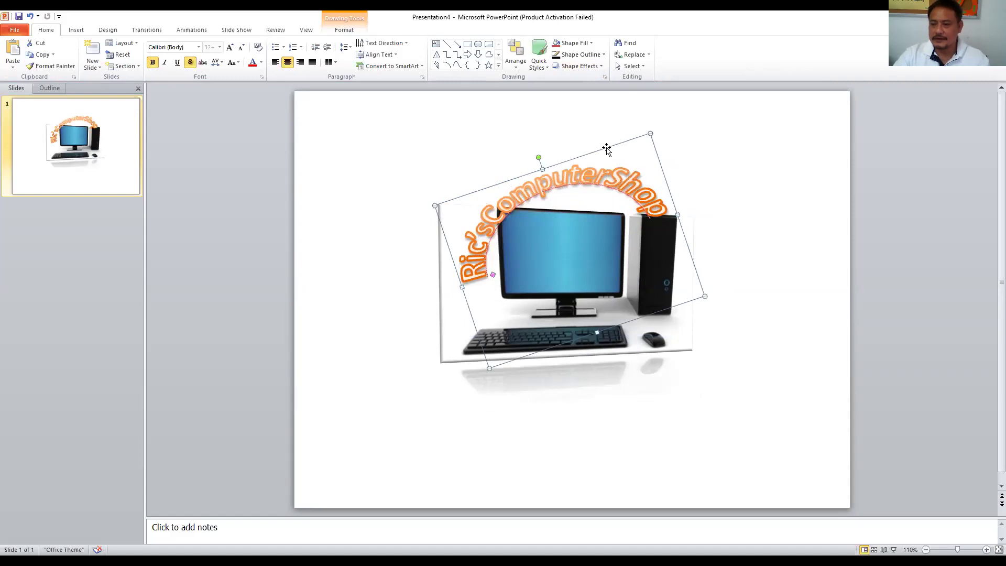
{"action": "left_click", "coordinate": [807, 220]}
Step: Flatten the WordArt's arch and reduce its tilt to a slight angle
{"action": "left_click", "coordinate": [635, 207]}
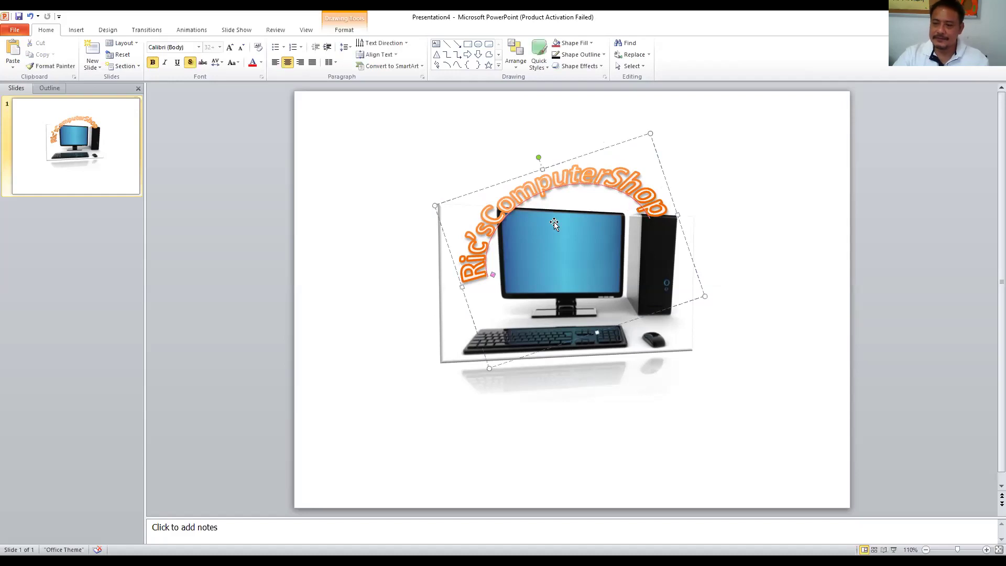
{"action": "left_click", "coordinate": [498, 281]}
{"action": "left_click_drag", "start_coordinate": [493, 274], "coordinate": [498, 257]}
{"action": "left_click_drag", "start_coordinate": [535, 158], "coordinate": [559, 151]}
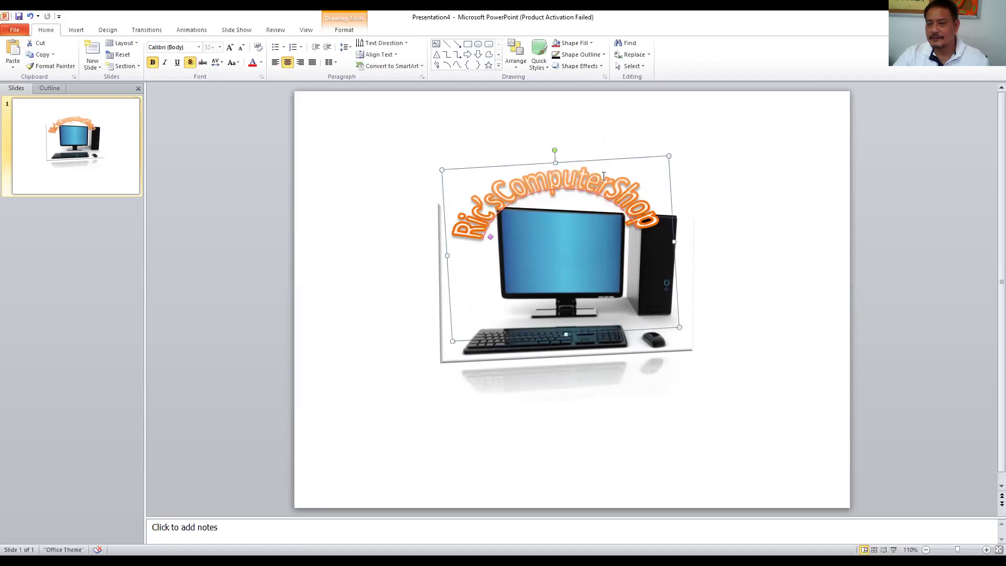
{"action": "left_click", "coordinate": [786, 195]}
{"action": "left_click", "coordinate": [663, 283]}
{"action": "left_click", "coordinate": [728, 240]}
{"action": "left_click", "coordinate": [672, 270]}
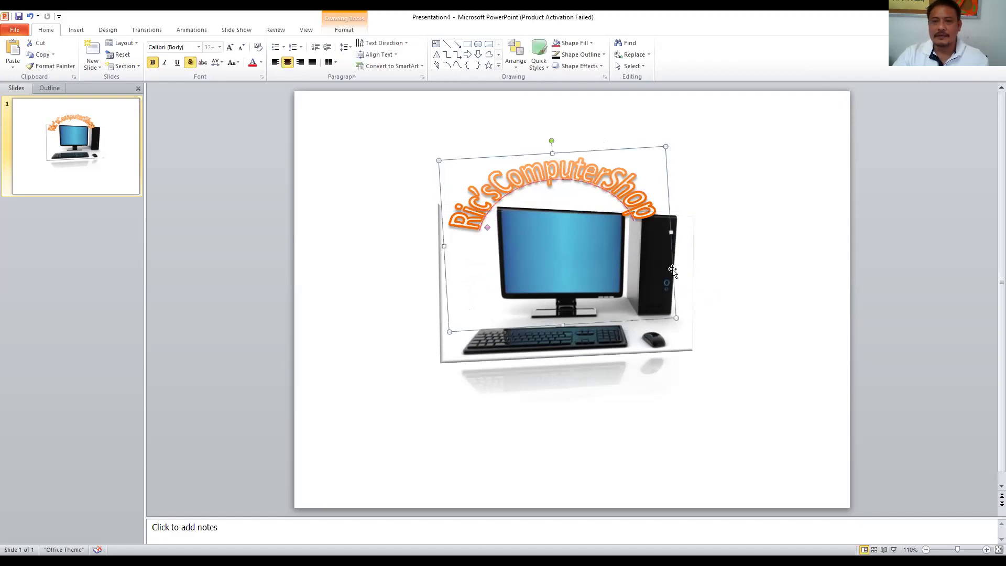
Step: Frame the computer picture in the dark oval picture style and make it narrower
{"action": "double_click", "coordinate": [612, 277]}
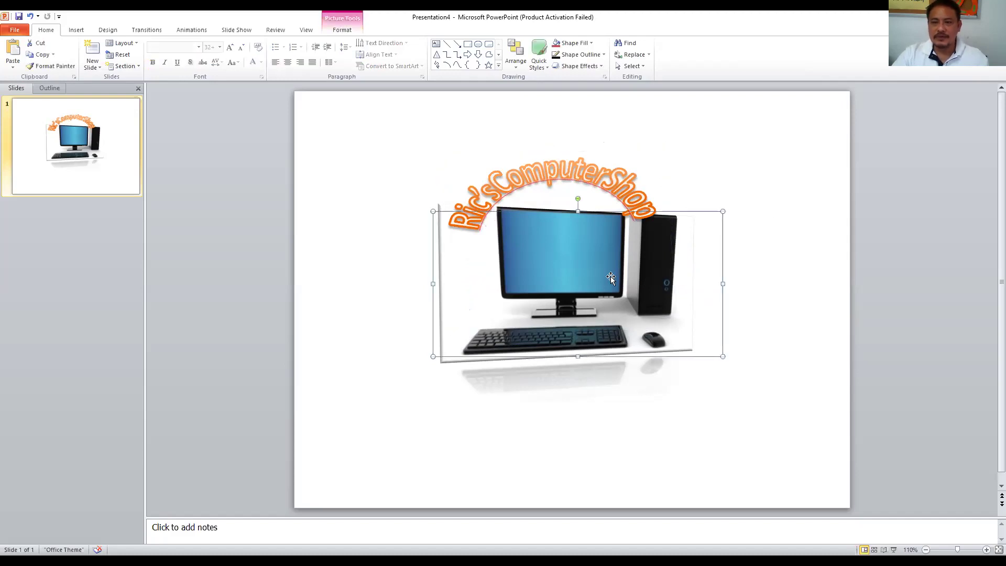
{"action": "left_click", "coordinate": [470, 53]}
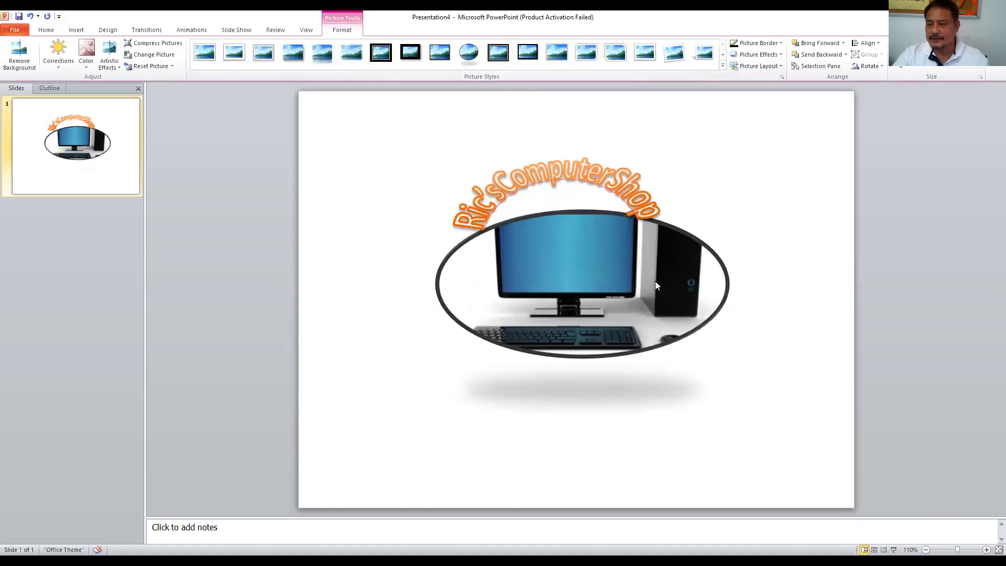
{"action": "double_click", "coordinate": [724, 278]}
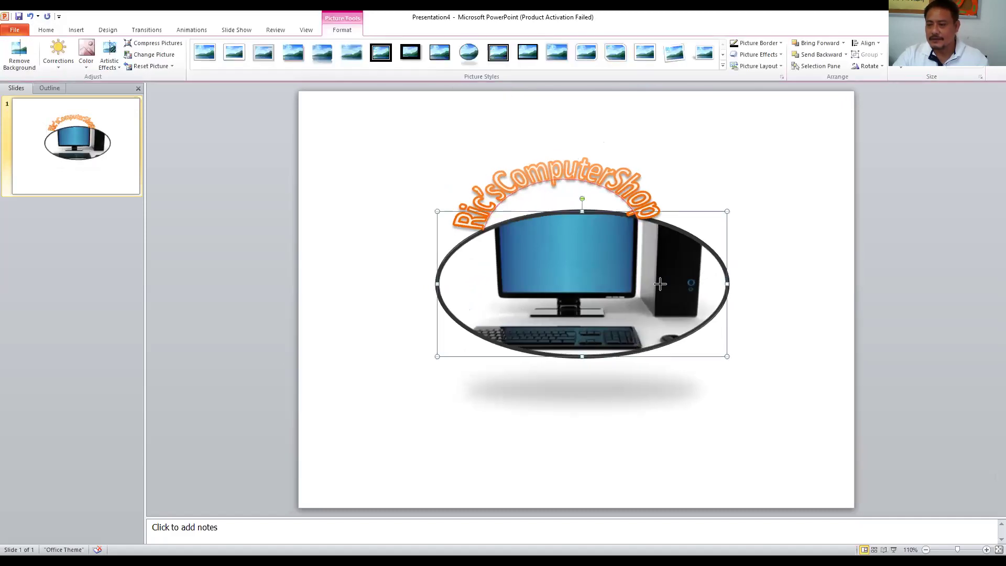
{"action": "left_click_drag", "start_coordinate": [659, 283], "coordinate": [636, 283]}
Step: Move the WordArt left and down onto the oval's top edge
{"action": "left_click", "coordinate": [605, 168]}
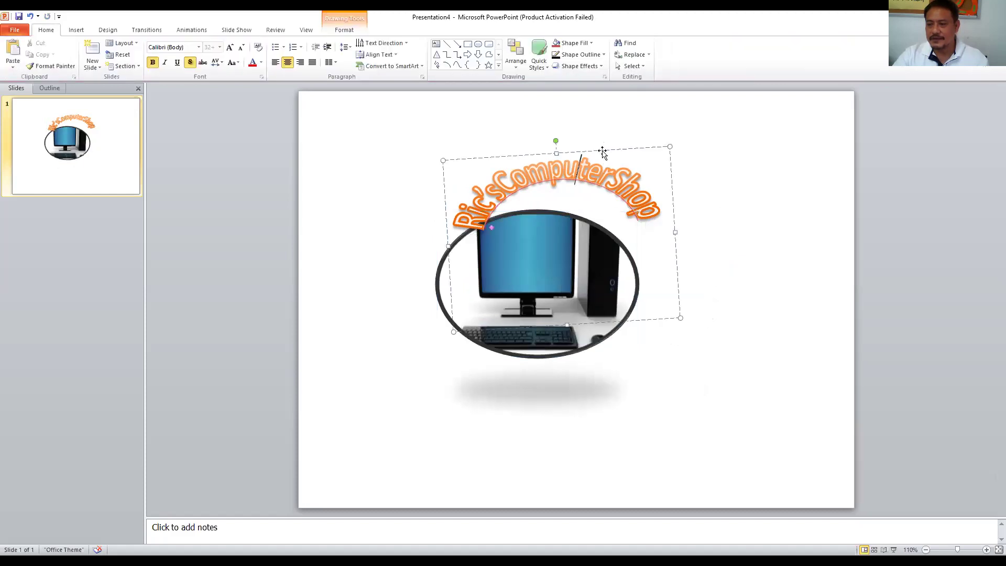
{"action": "mouse_move", "coordinate": [578, 162]}
{"action": "left_mouse_down"}
{"action": "mouse_move", "coordinate": [548, 176]}
{"action": "mouse_move", "coordinate": [533, 155]}
{"action": "left_mouse_up"}
{"action": "left_click", "coordinate": [715, 278]}
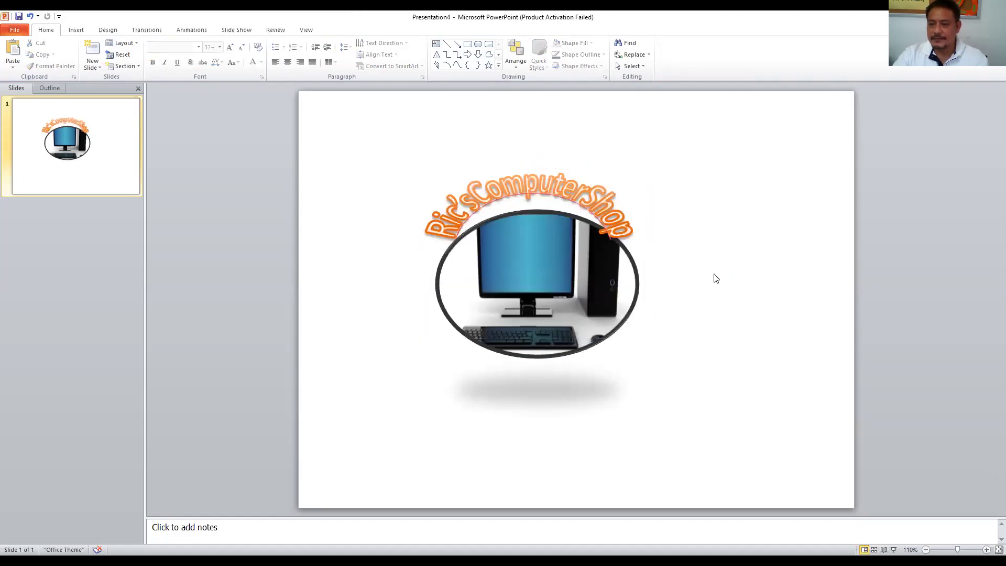
Step: Make the oval picture taller at the top and slightly narrower
{"action": "left_click", "coordinate": [520, 221]}
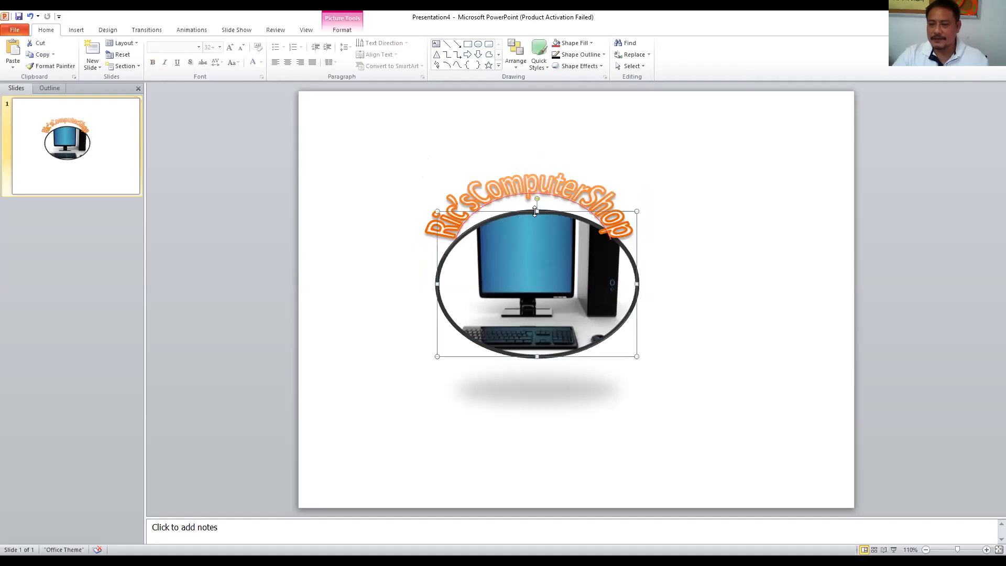
{"action": "left_click_drag", "start_coordinate": [536, 211], "coordinate": [536, 198]}
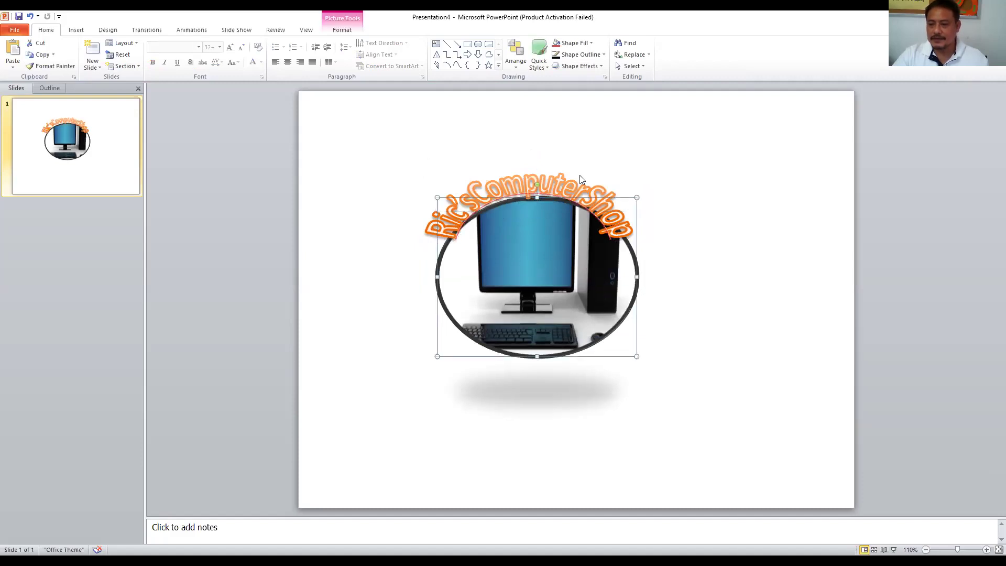
{"action": "left_click_drag", "start_coordinate": [637, 276], "coordinate": [633, 277]}
{"action": "left_click", "coordinate": [693, 254]}
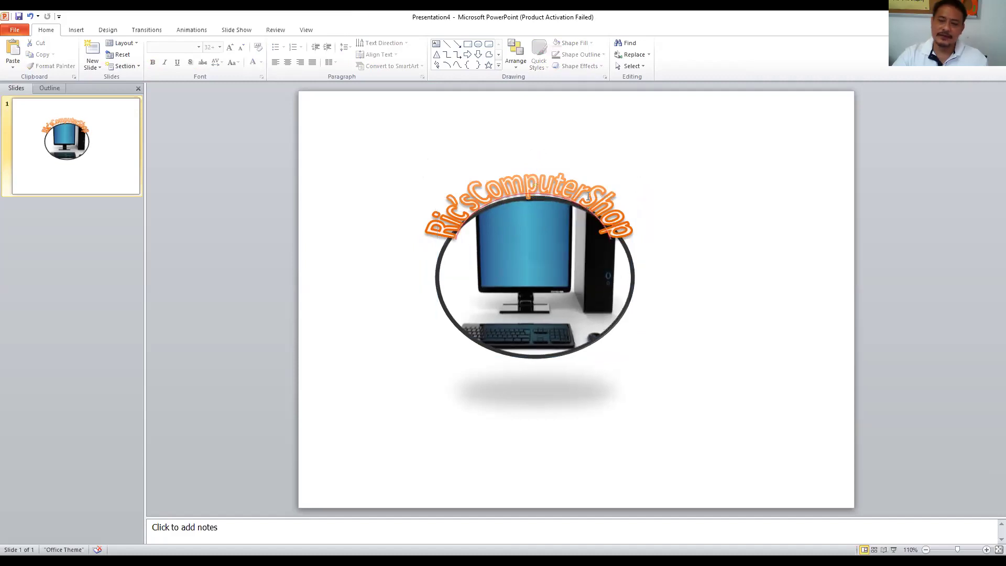
{"action": "left_click", "coordinate": [586, 194]}
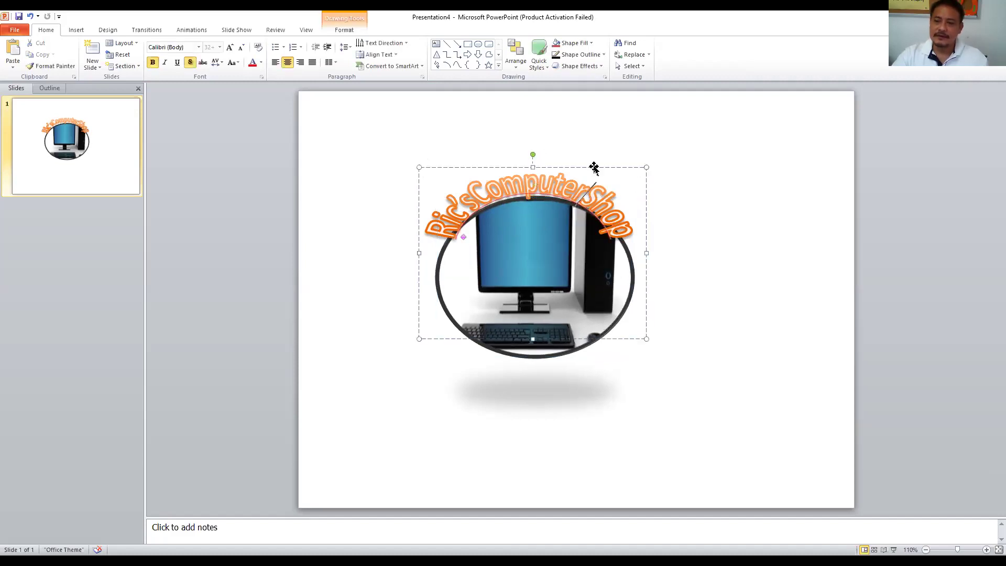
Step: Give the WordArt a Wheel exit animation and the oval picture a Swivel exit
{"action": "left_click", "coordinate": [594, 168]}
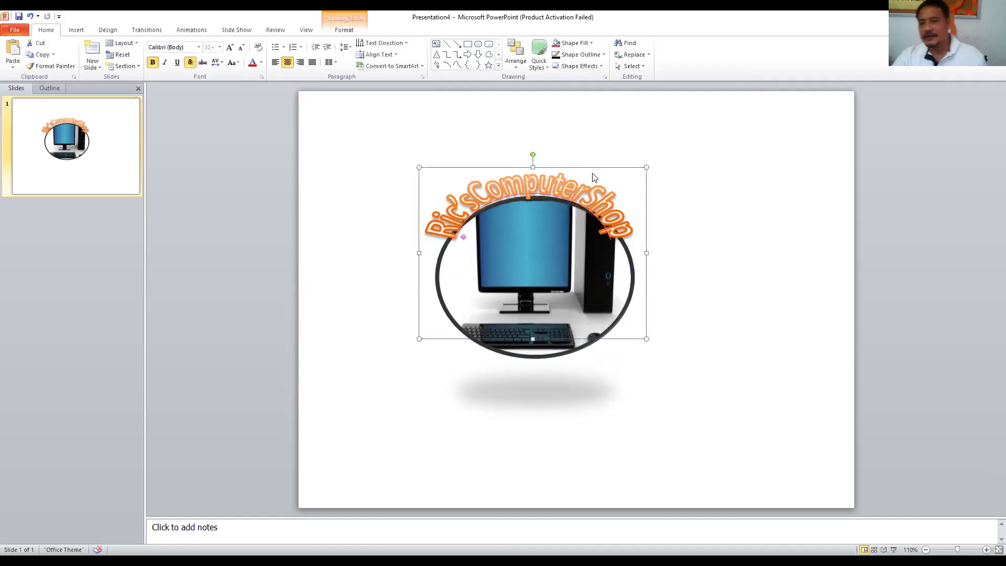
{"action": "left_click", "coordinate": [180, 31]}
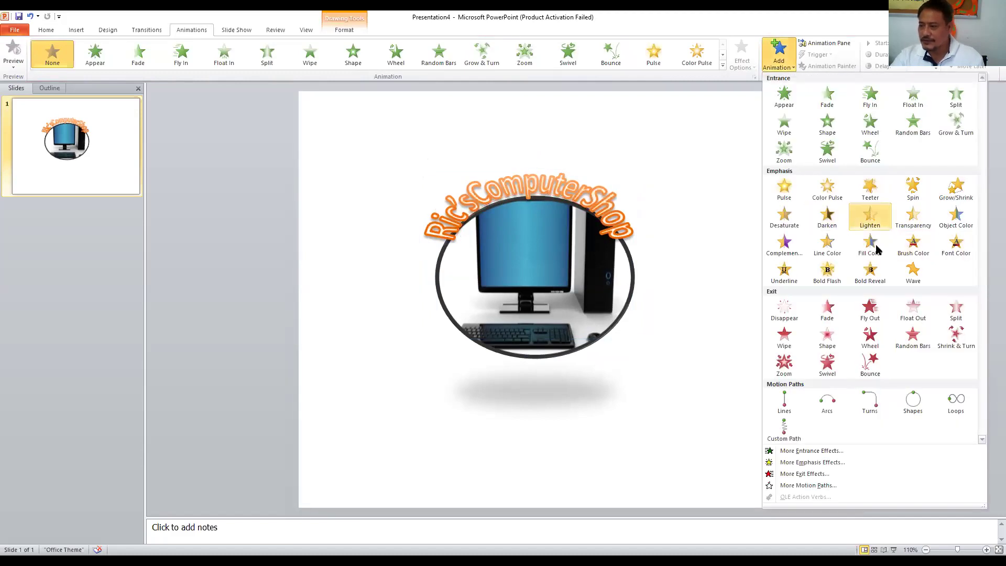
{"action": "left_click", "coordinate": [866, 338]}
{"action": "left_click", "coordinate": [604, 283]}
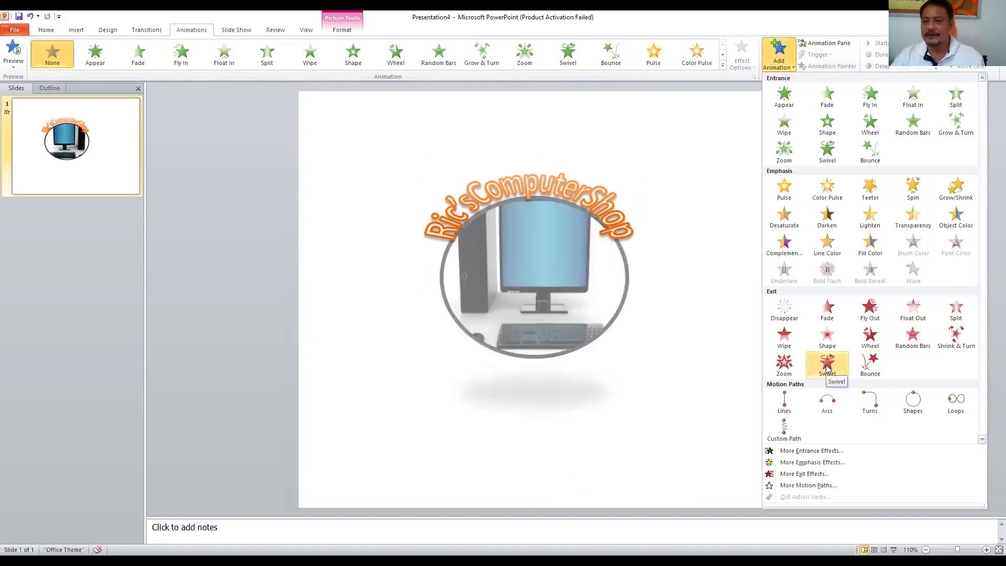
{"action": "key", "text": "Return"}
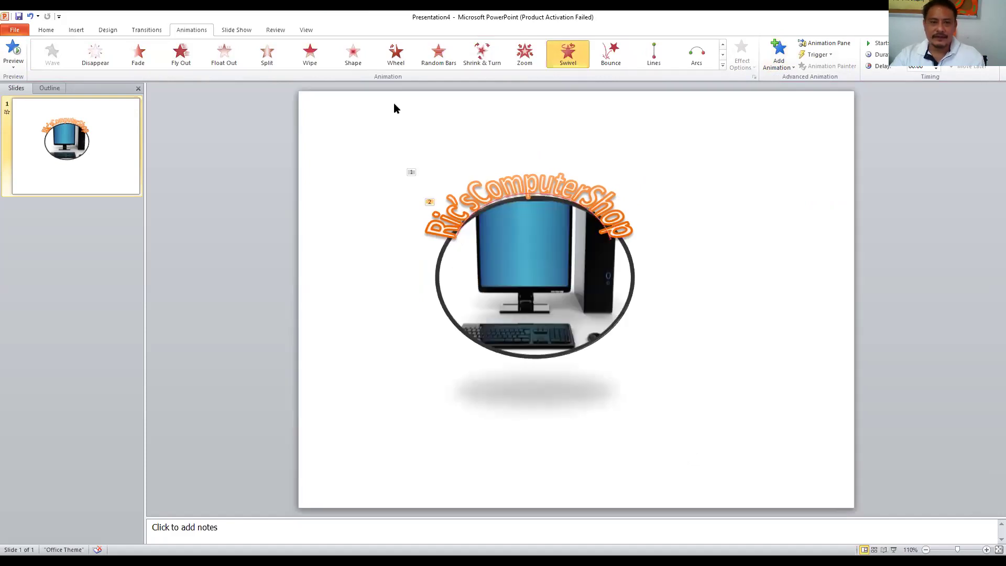
Step: Set the show to Browsed at a kiosk and keep a rehearsed 00:06 slide timing
{"action": "left_click", "coordinate": [242, 32]}
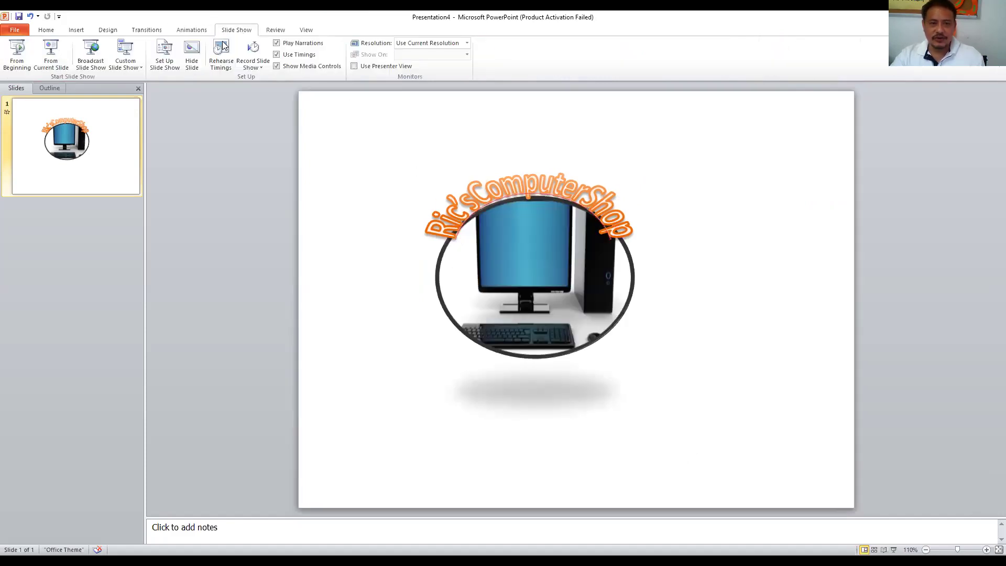
{"action": "left_click", "coordinate": [161, 67]}
{"action": "left_click", "coordinate": [421, 239]}
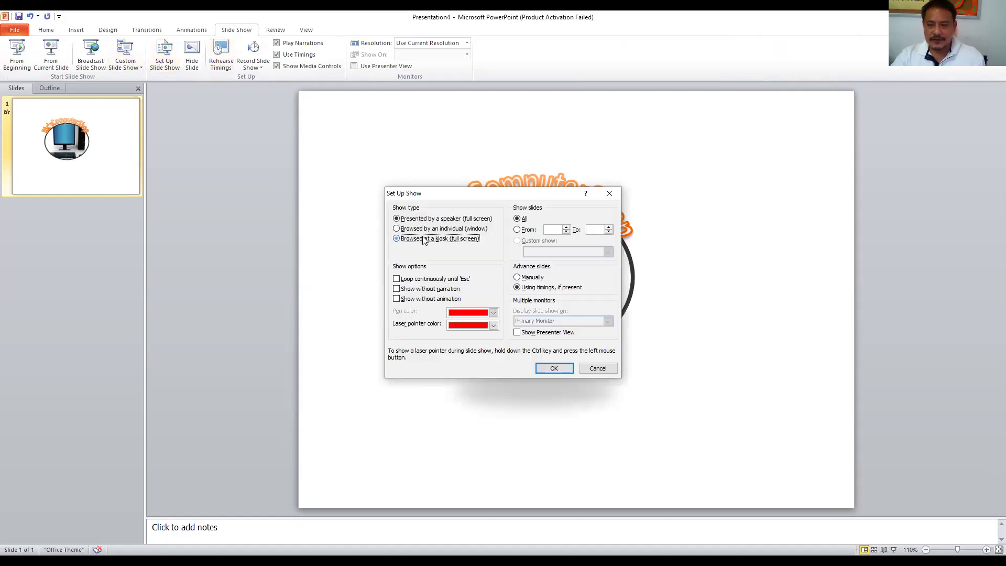
{"action": "left_click", "coordinate": [562, 370]}
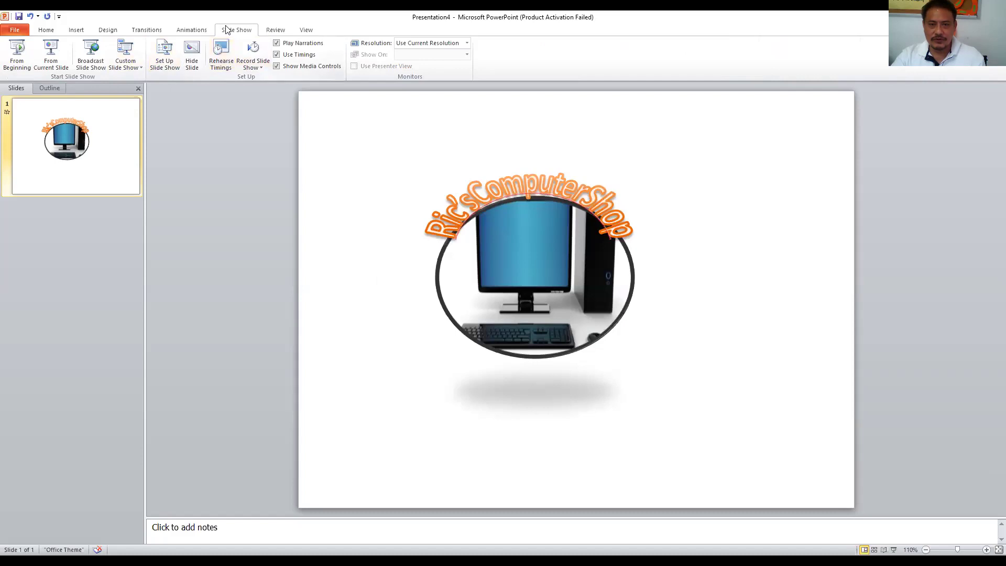
{"action": "left_click", "coordinate": [221, 63]}
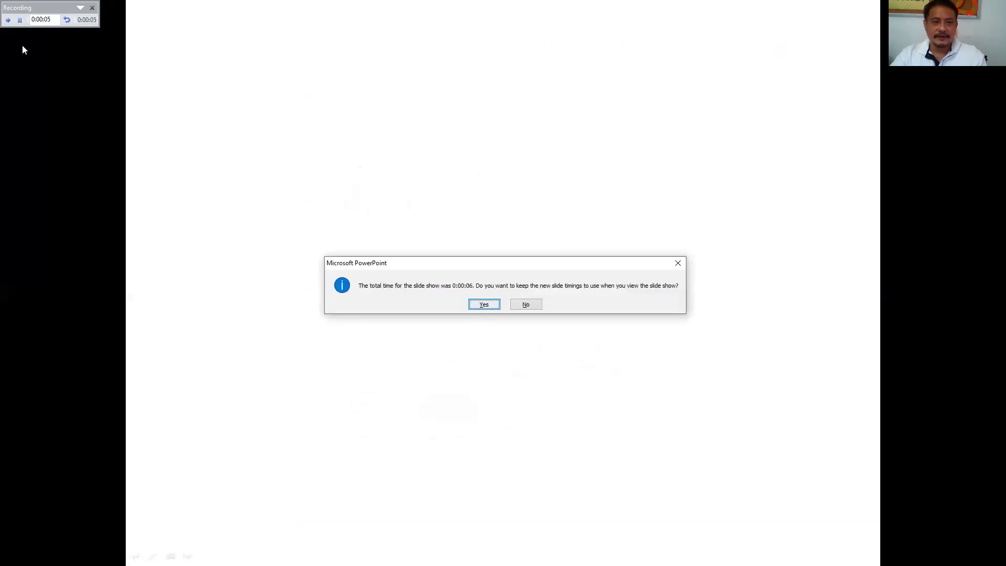
{"action": "key", "text": "Return"}
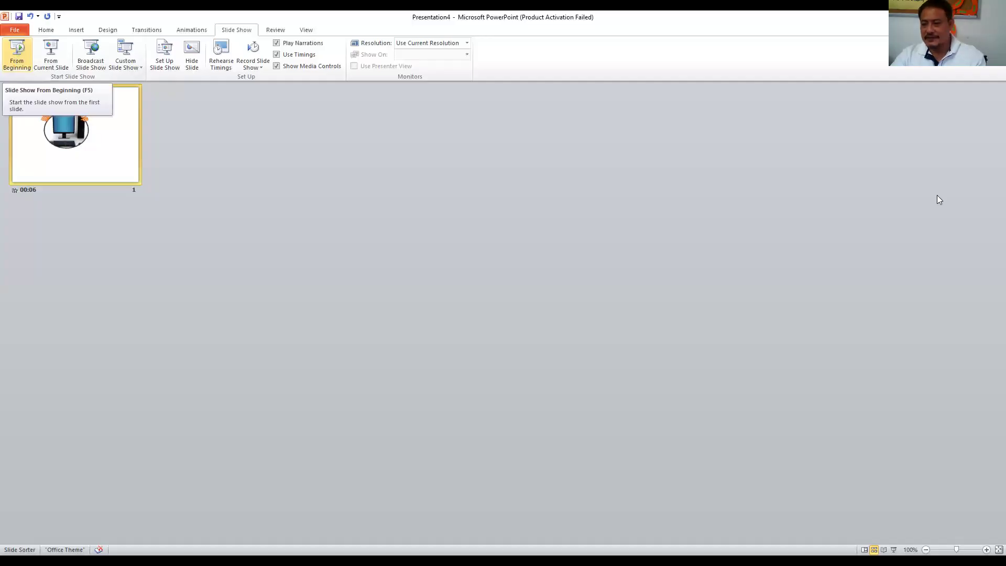
Step: Run the slide show from the beginning with F5 to watch the exit animations
{"action": "key", "text": "F5"}
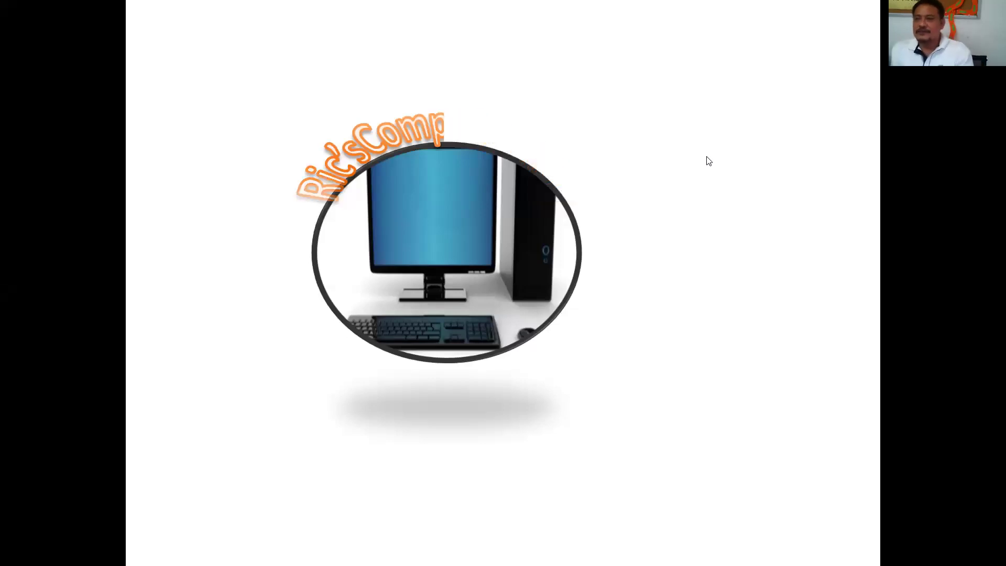